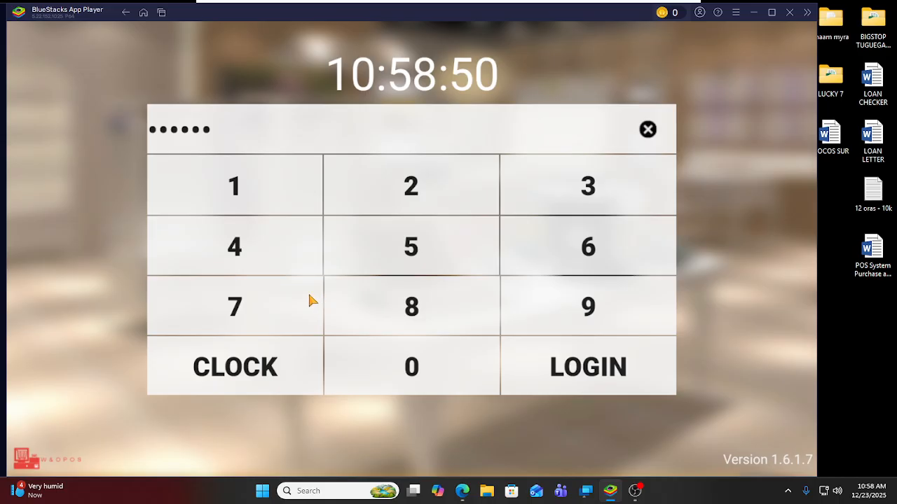
- Clear the password field, enter the login password and log in to the POS
click(645, 133)
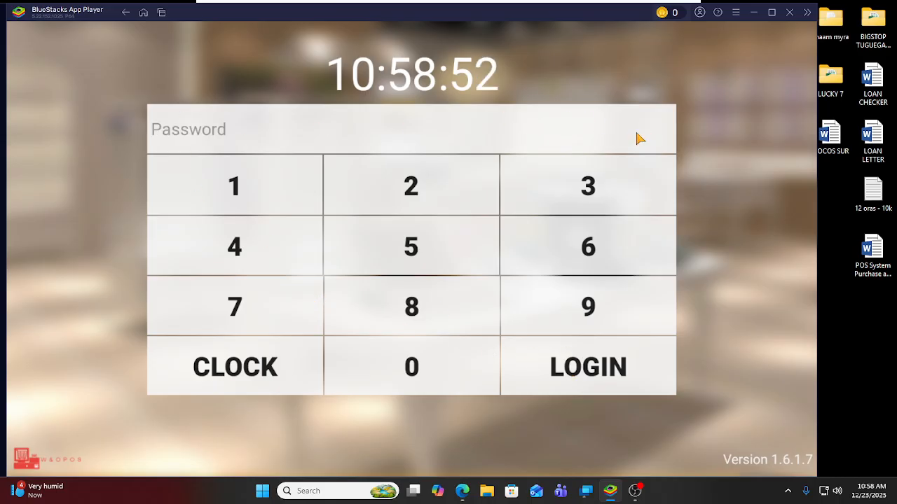
click(245, 168)
click(245, 168)
click(245, 168)
click(246, 168)
click(245, 168)
click(245, 168)
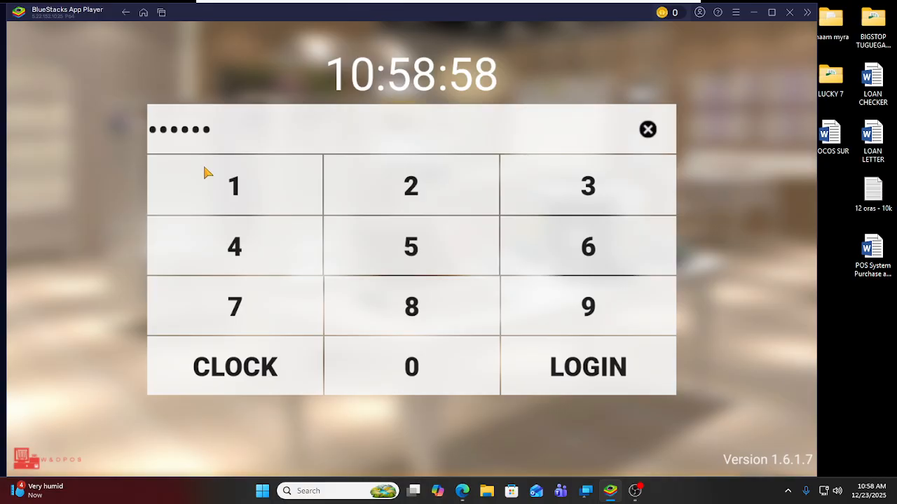
click(583, 369)
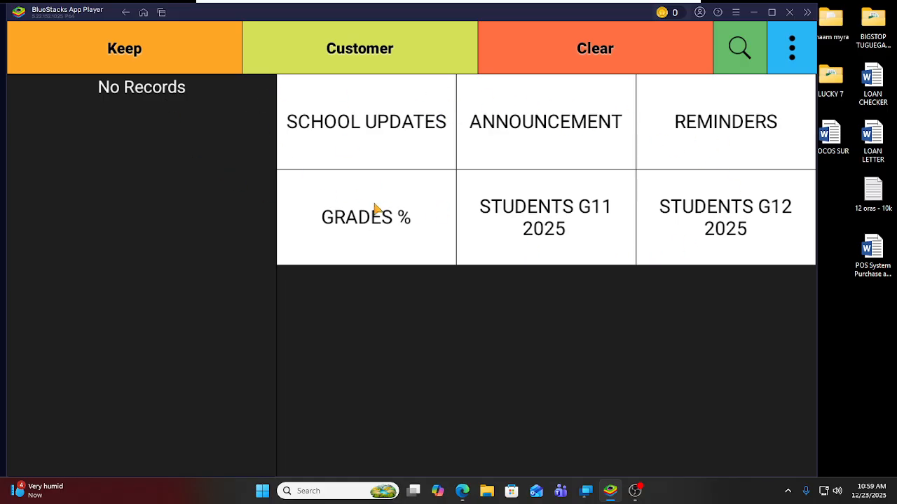
- Look through the contents of the SCHOOL UPDATES, ANNOUNCEMENT, REMINDERS and GRADES % categories
click(379, 138)
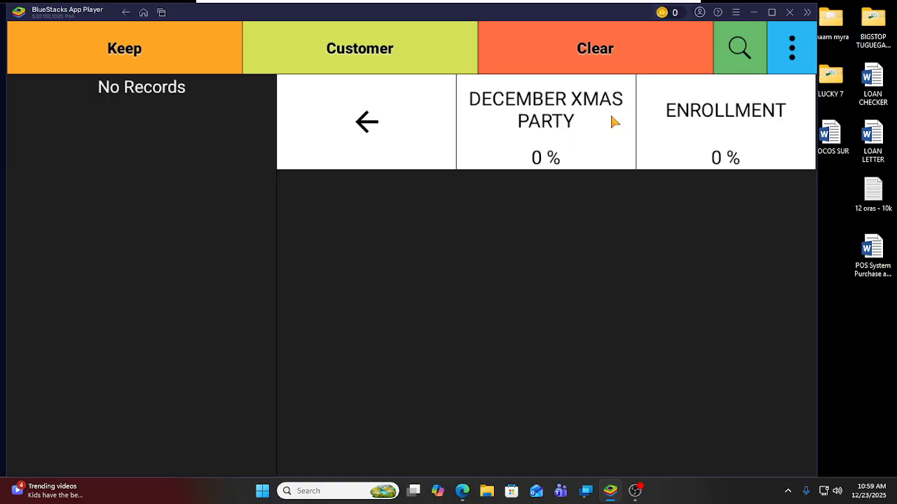
click(323, 119)
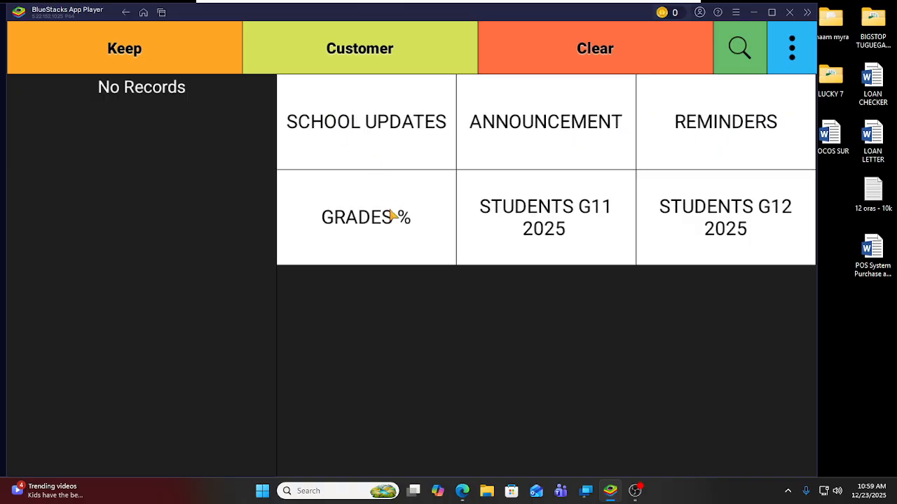
click(556, 120)
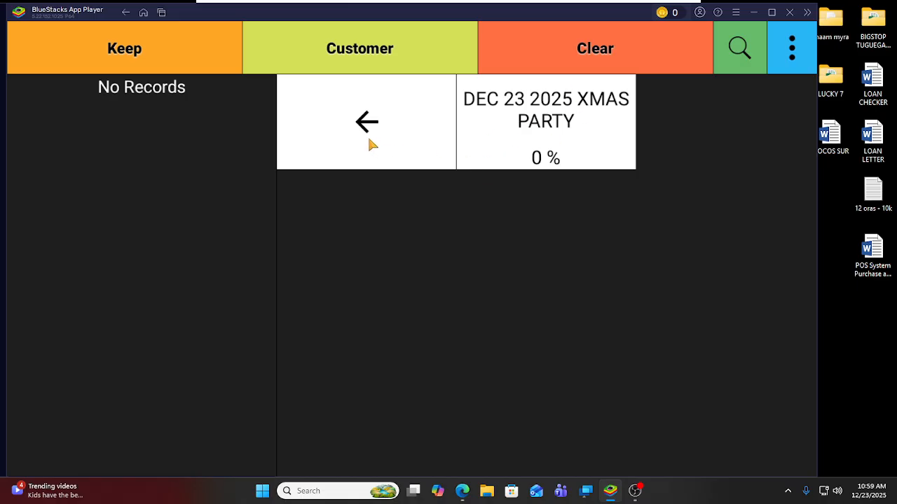
click(388, 122)
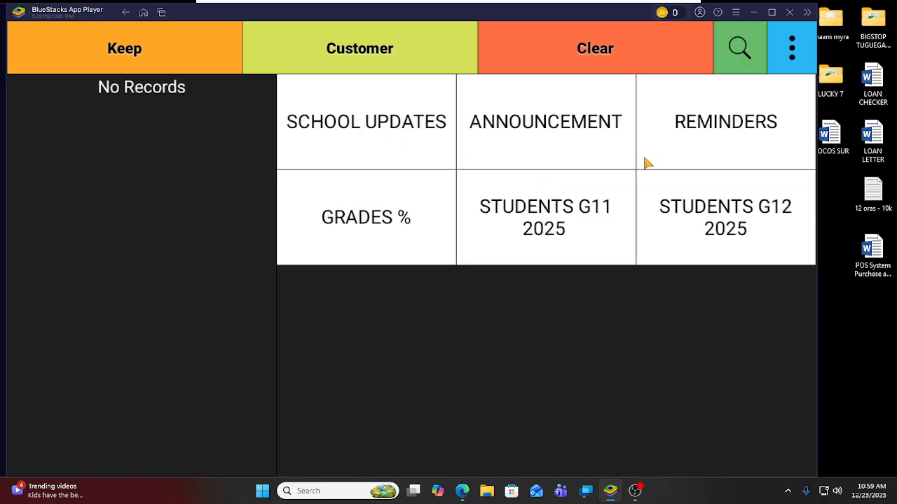
click(714, 131)
click(385, 131)
click(356, 229)
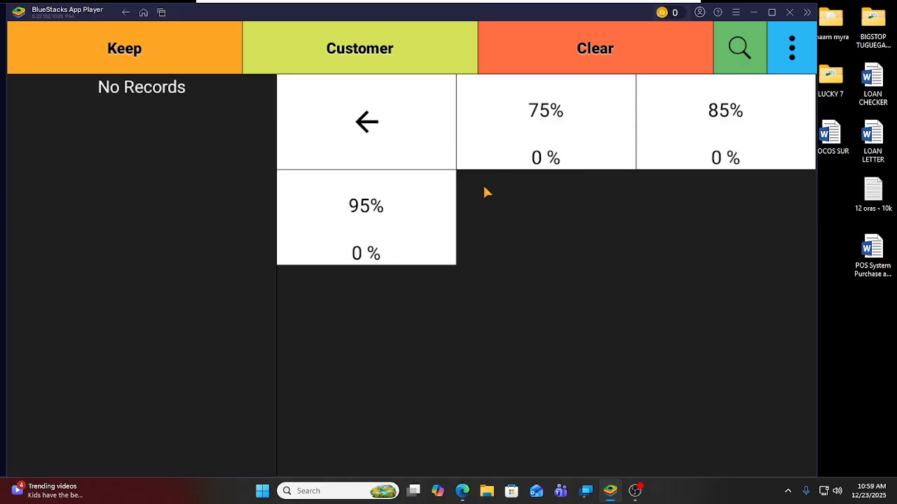
click(364, 113)
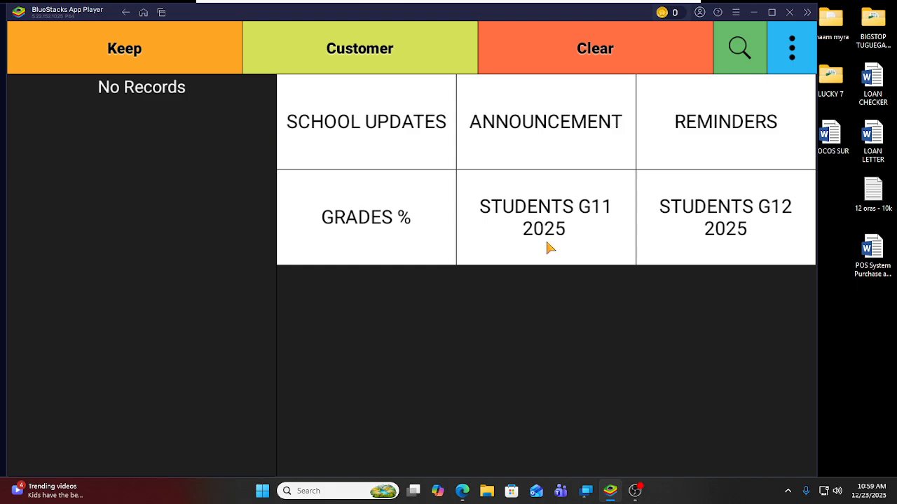
- Review the student entries in the STUDENTS G11 2025 and STUDENTS G12 2025 categories
click(561, 222)
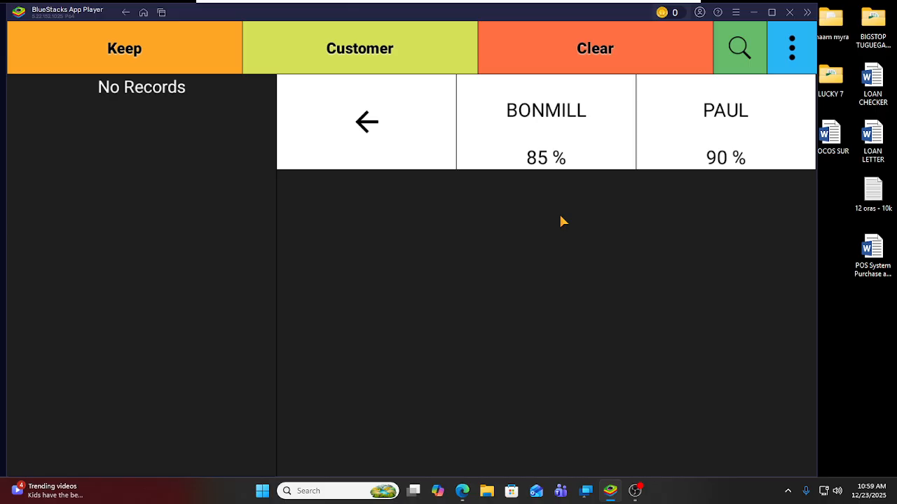
click(314, 136)
click(536, 225)
click(372, 148)
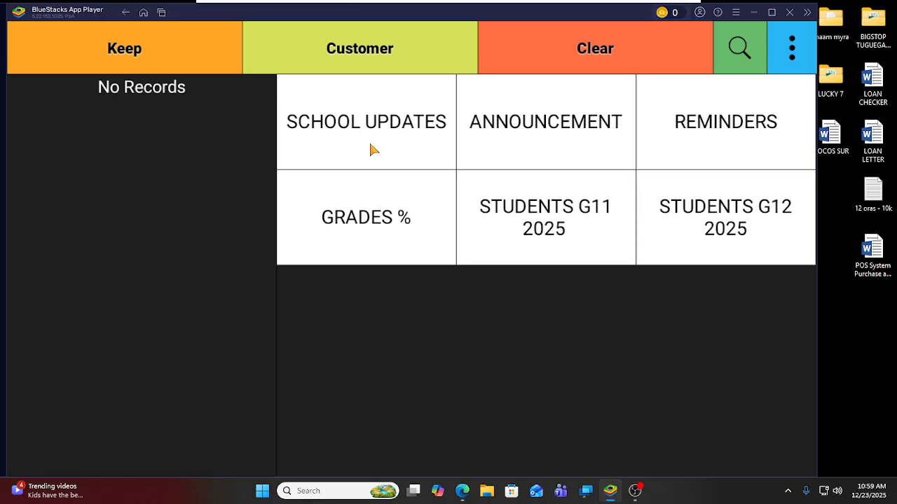
click(702, 220)
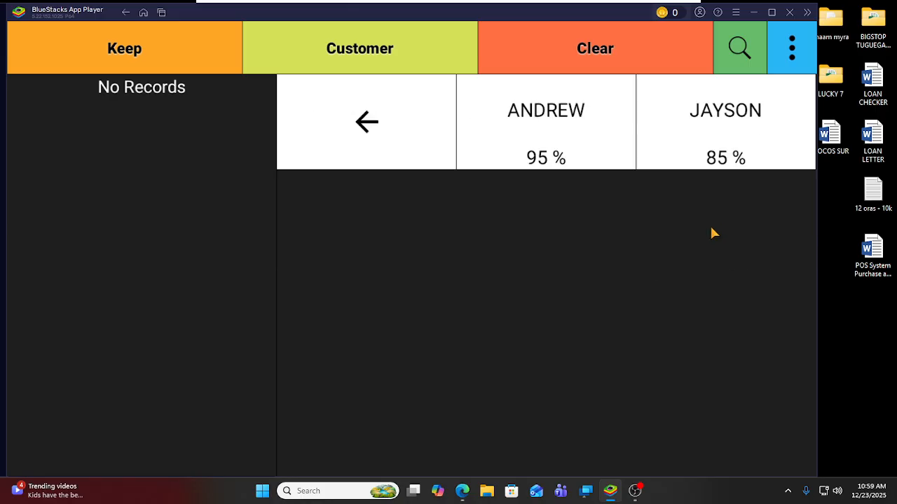
click(384, 144)
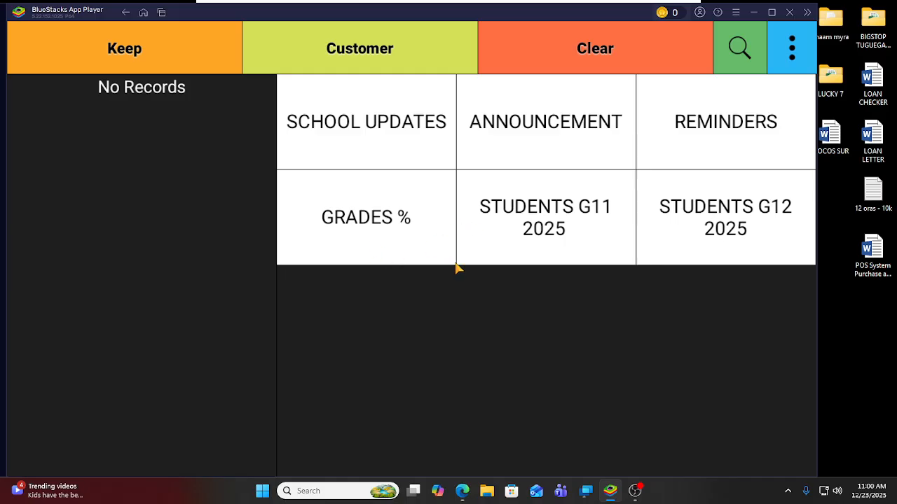
- Open the product category settings and start adding a new category
click(792, 56)
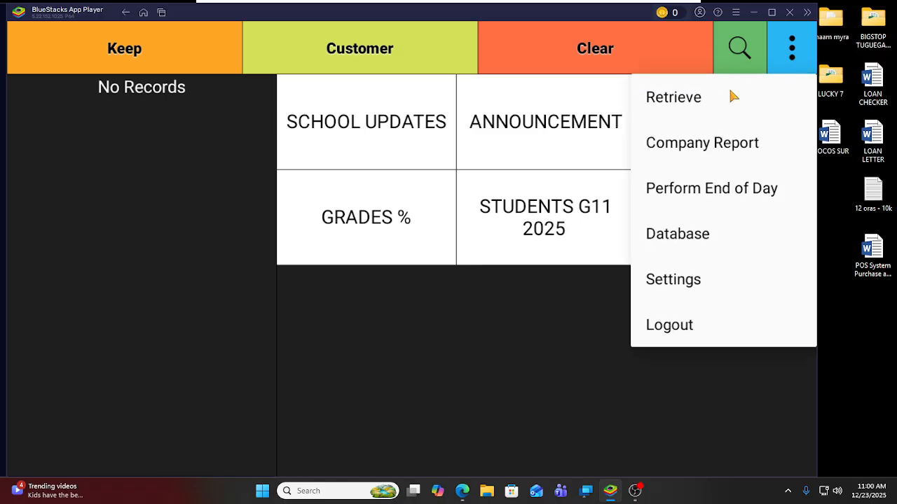
click(671, 281)
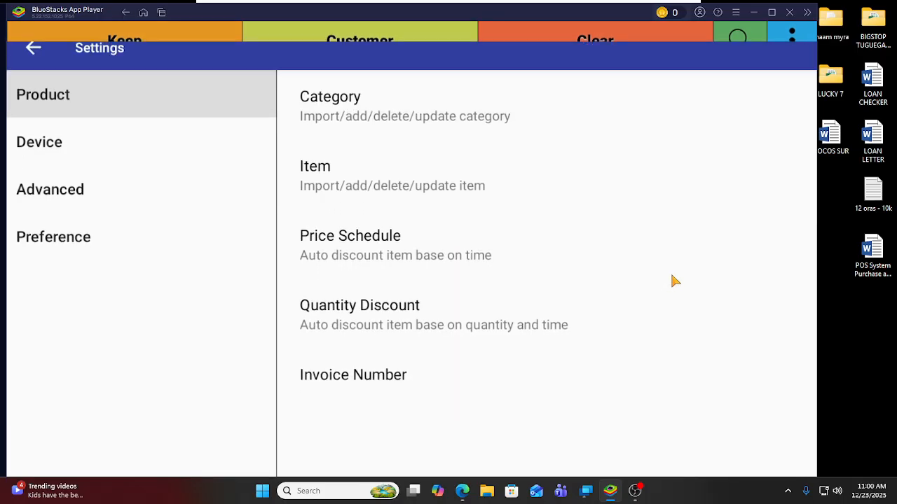
click(57, 139)
click(56, 92)
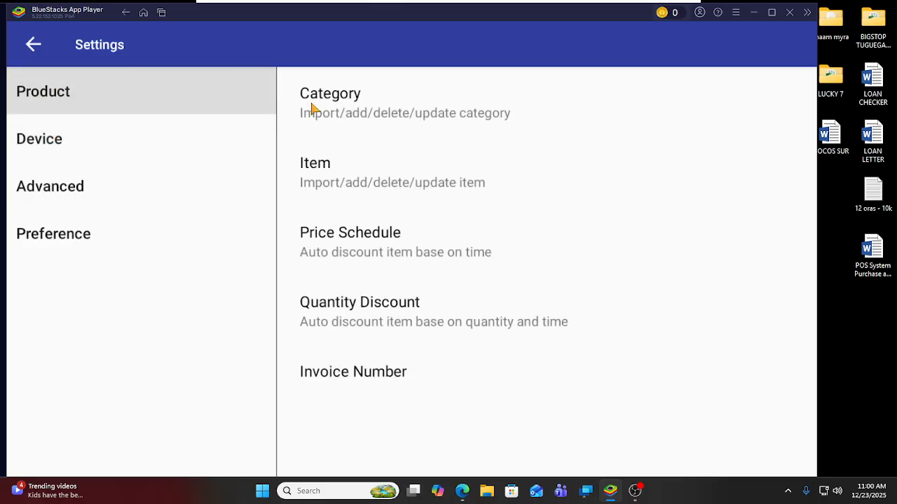
click(343, 114)
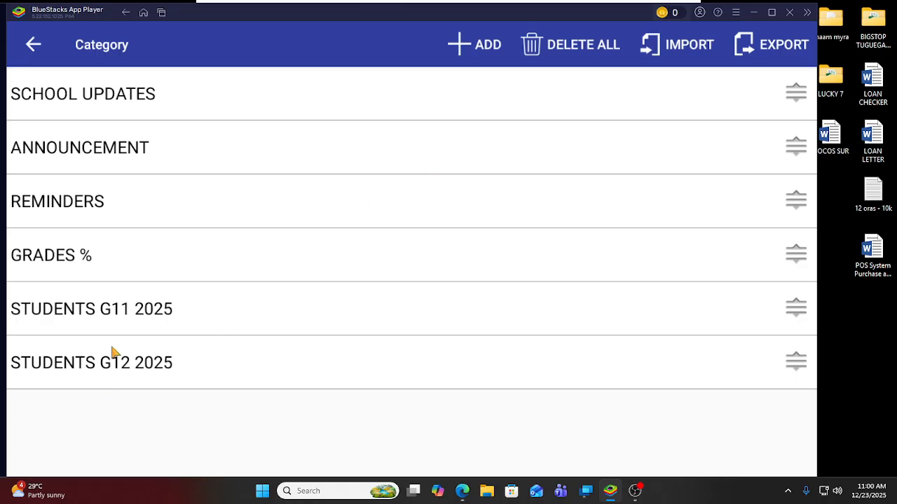
click(461, 56)
click(275, 231)
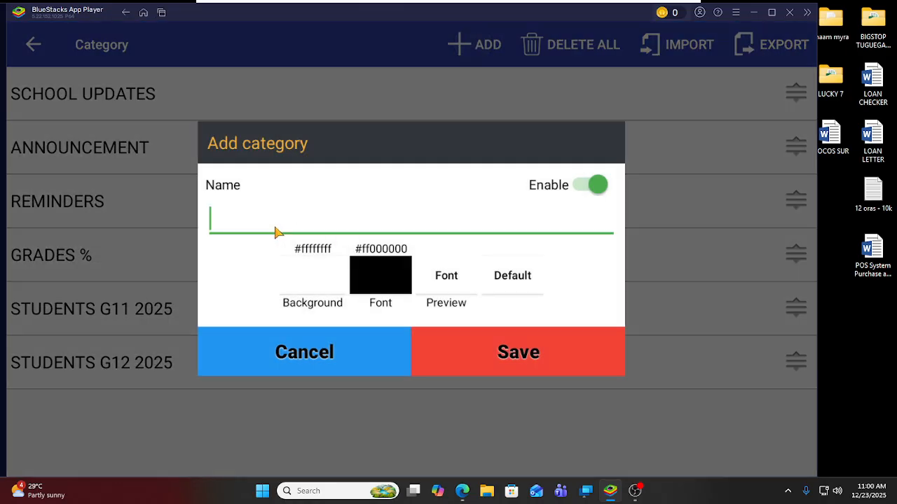
text(STUDENTS G10)
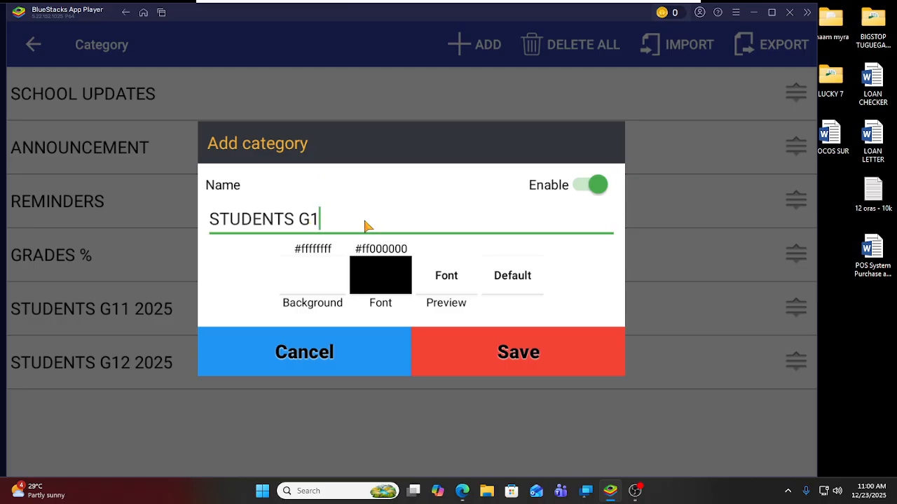
key(BackSpace)
key(BackSpace)
key(BackSpace)
key(BackSpace)
key(BackSpace)
key(BackSpace)
key(BackSpace)
key(BackSpace)
key(BackSpace)
key(BackSpace)
key(BackSpace)
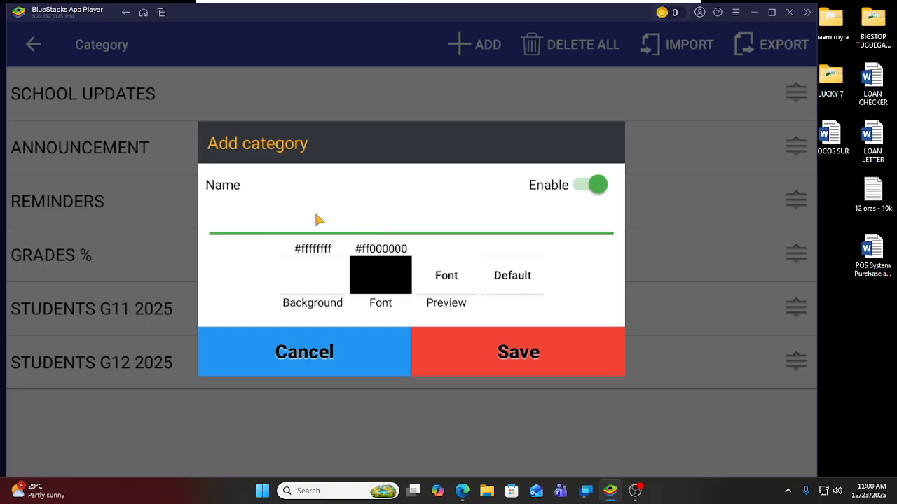
- Name the new category STUDENTS G10 DECEMBER 2025 and save it
text(st)
key(BackSpace)
key(BackSpace)
text(STUDENTS)
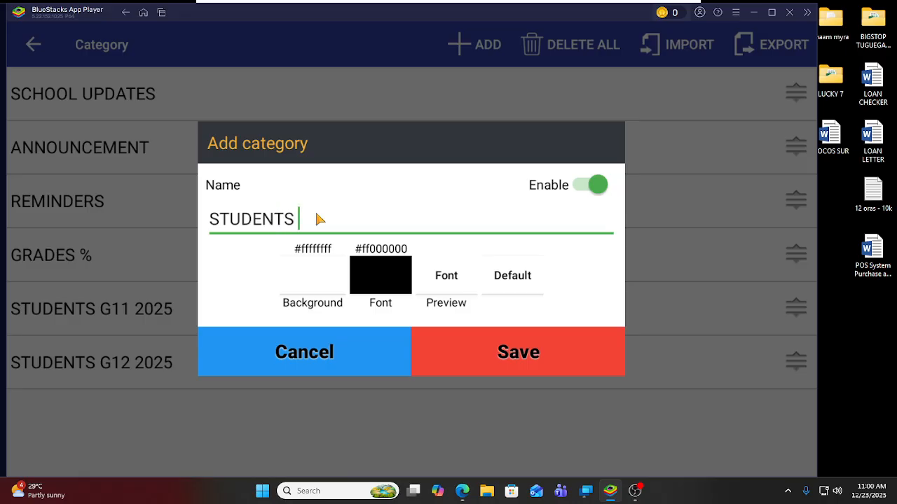
text( G10 2025)
click(339, 223)
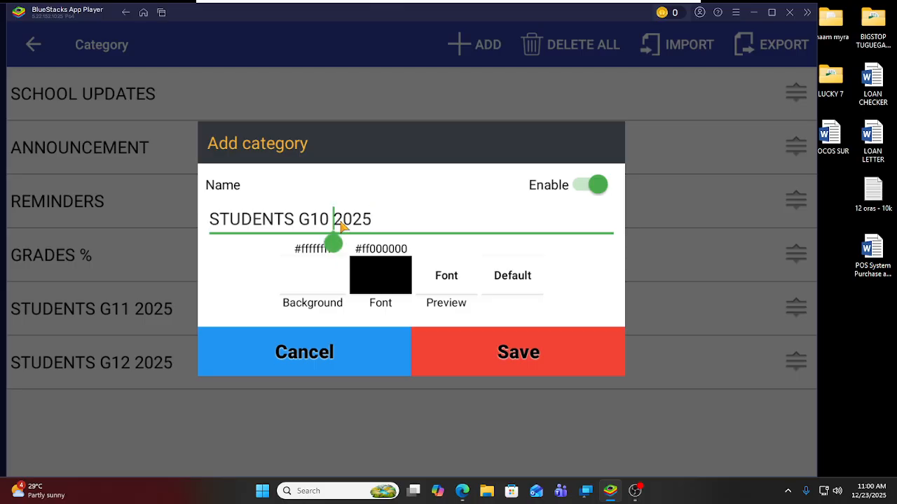
text(DECEMBE)
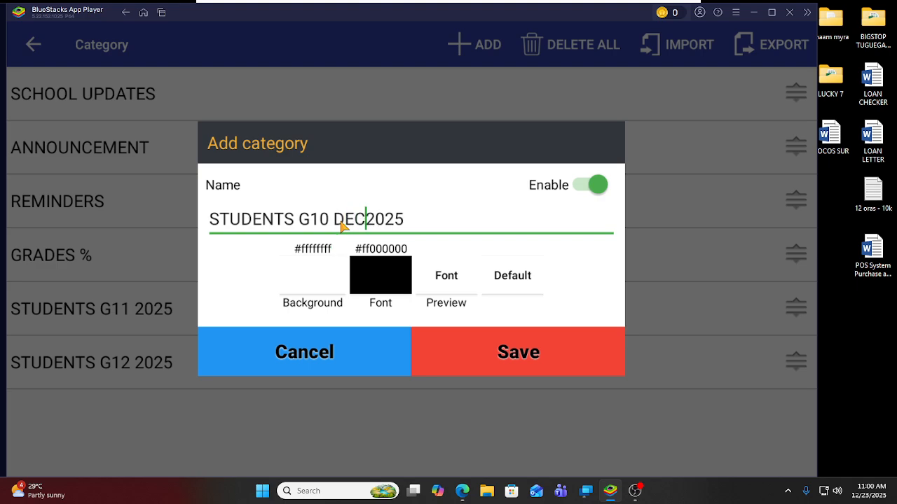
text(R)
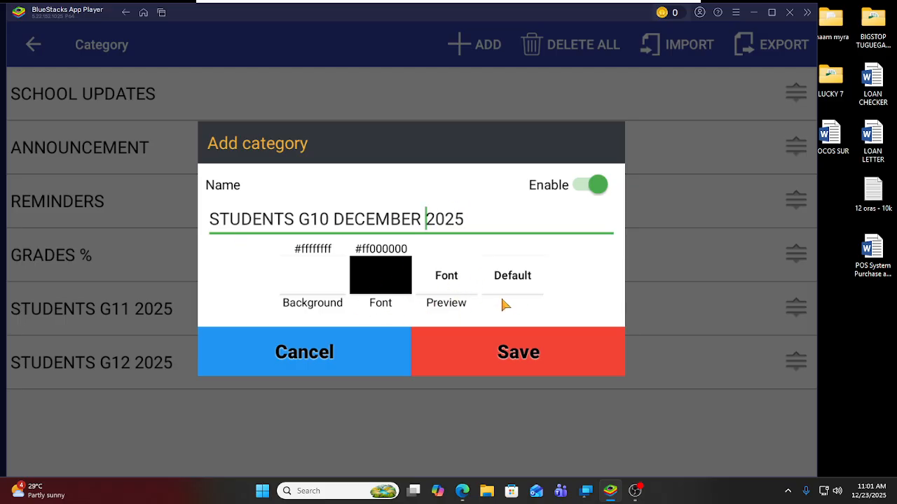
click(558, 368)
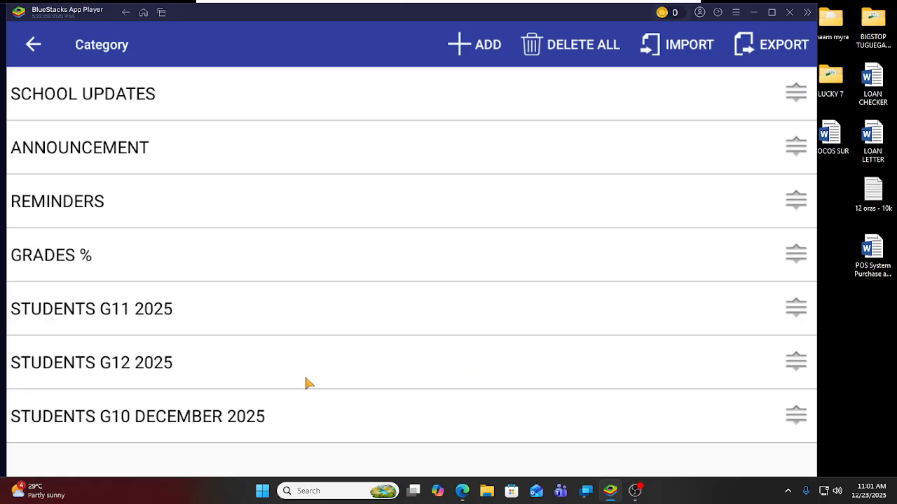
- Return to the main sales screen and check the contents of the STUDENTS G10 DECEMBER 2025 category
click(32, 44)
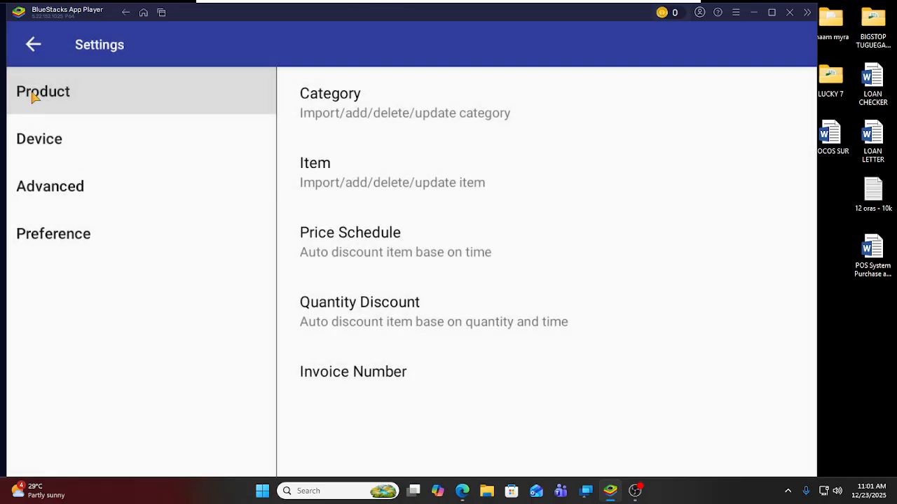
click(25, 38)
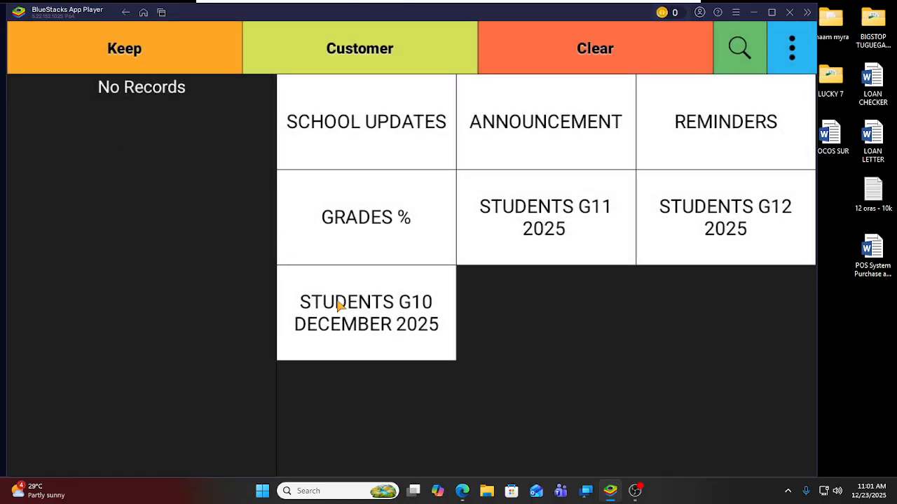
click(424, 335)
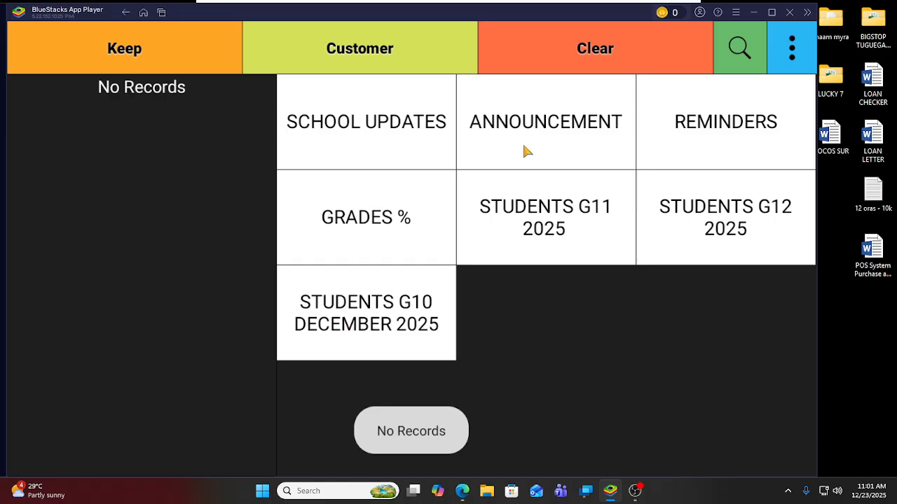
- Open the product item settings and select the STUDENTS G10 DECEMBER 2025 category
click(789, 57)
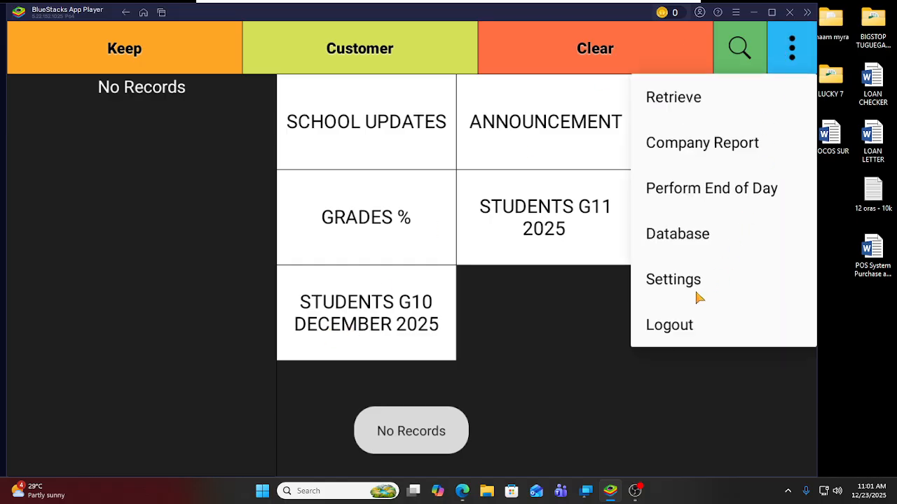
click(698, 294)
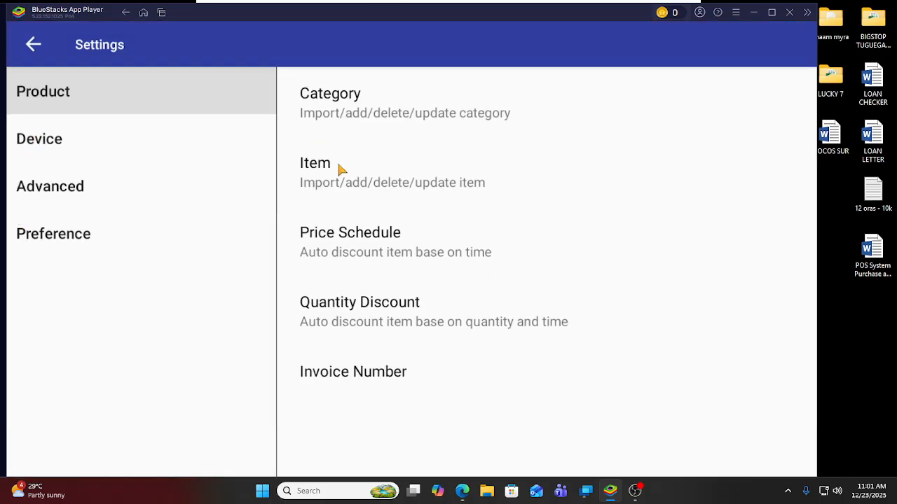
click(324, 175)
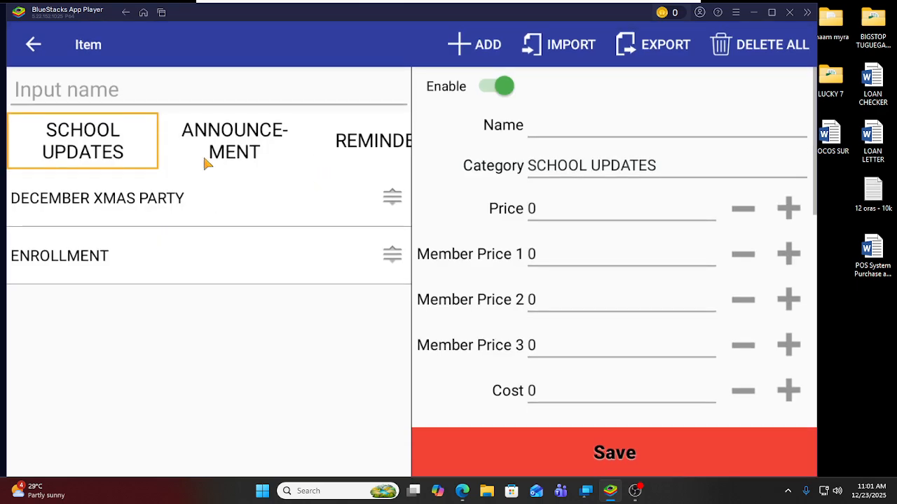
drag(204, 158, 52, 142)
drag(286, 144, 84, 141)
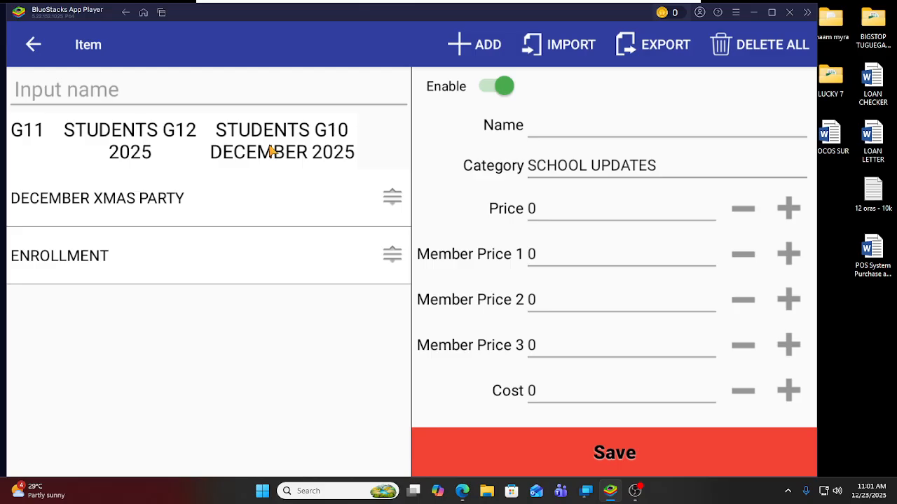
click(272, 152)
- Add an item named with the student's surname to the STUDENTS G10 DECEMBER 2025 category, set its price to 95 and save it
click(472, 47)
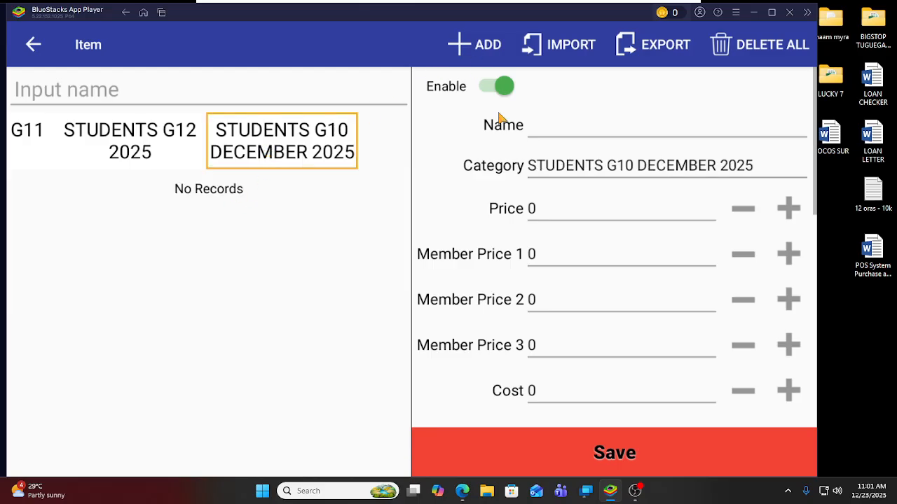
click(544, 132)
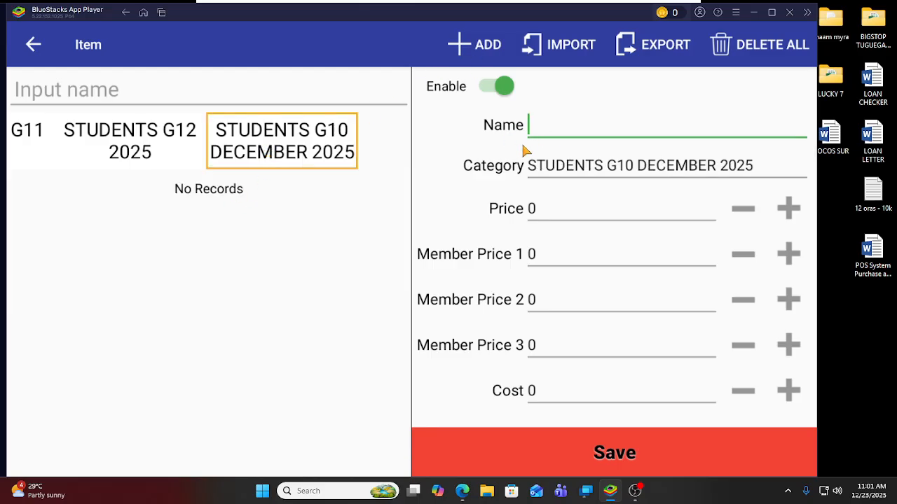
text(PASCUA)
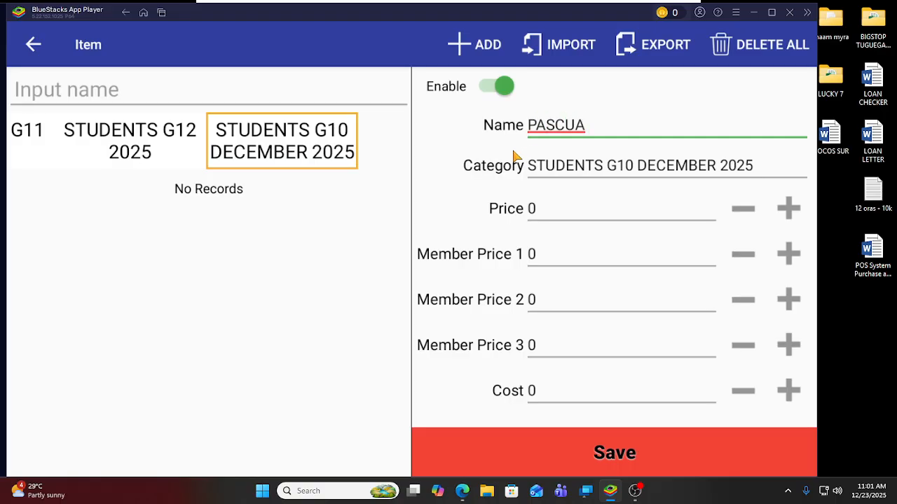
click(541, 213)
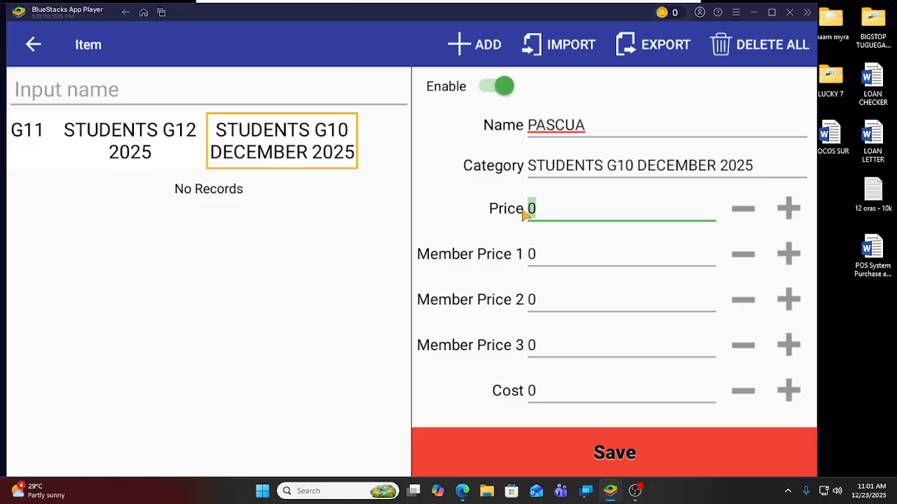
text(95)
click(617, 455)
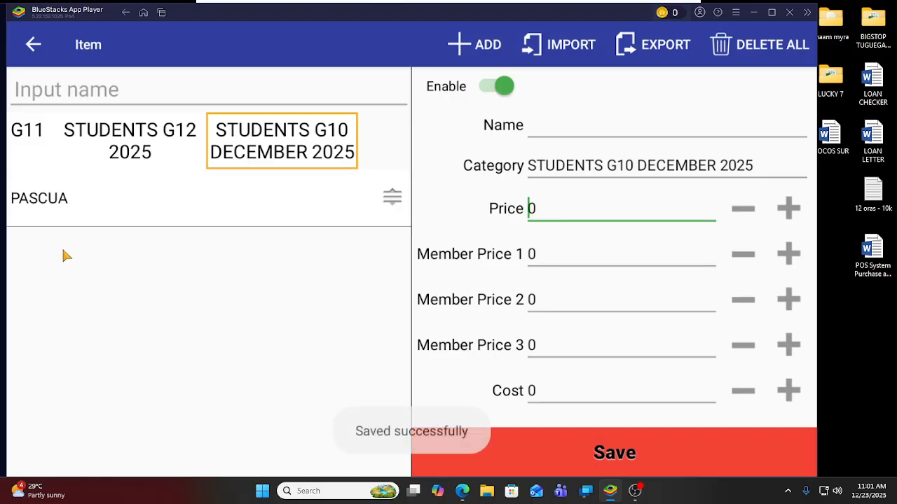
- Return to the main sales screen and check the student item listed under STUDENTS G10 DECEMBER 2025
click(33, 44)
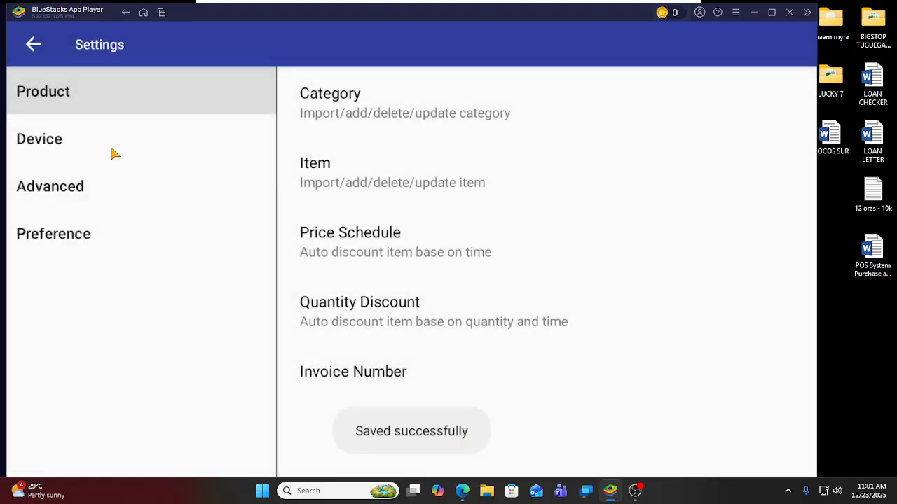
click(28, 44)
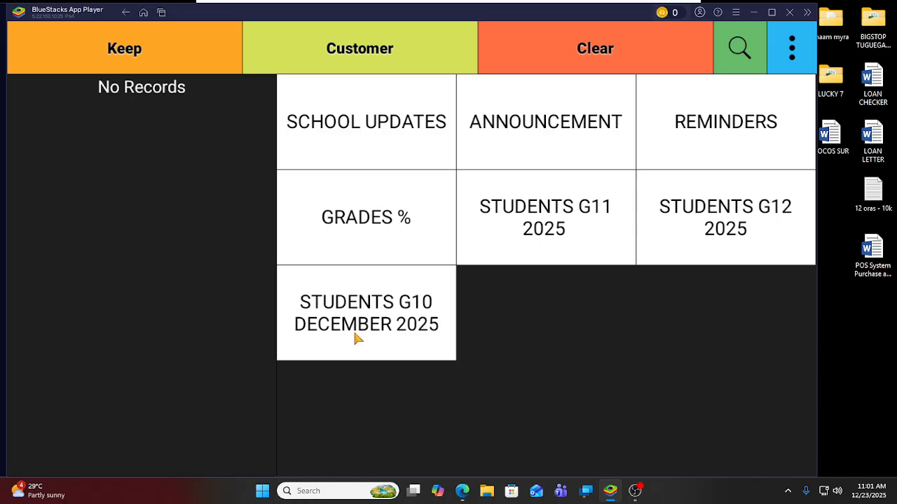
click(359, 325)
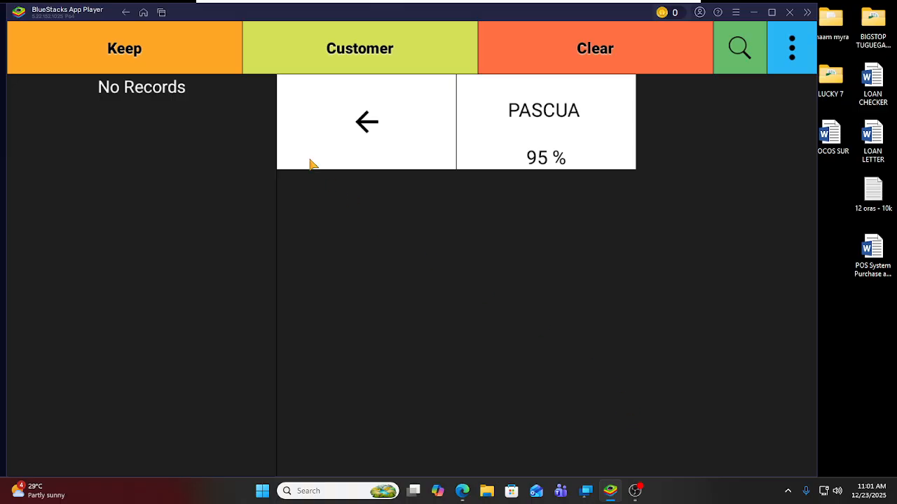
click(295, 127)
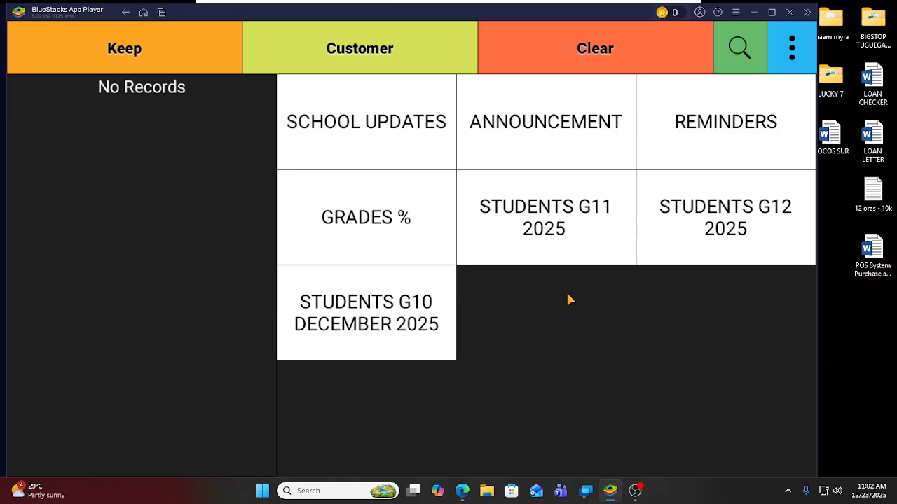
- Add a new product category named with the student's surname and save it
click(790, 63)
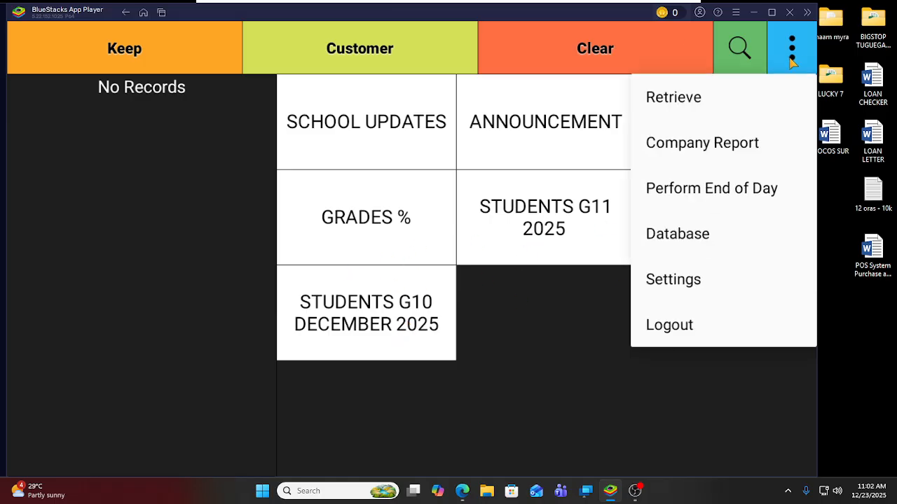
click(695, 283)
click(372, 112)
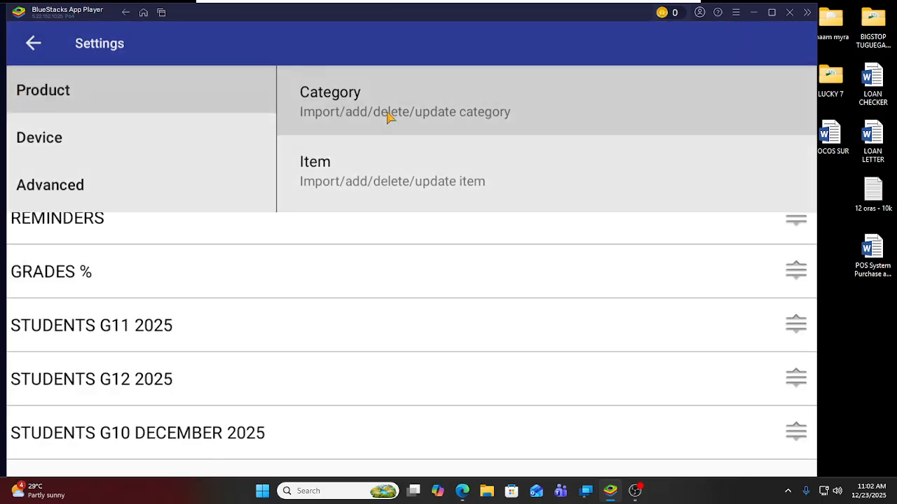
click(466, 49)
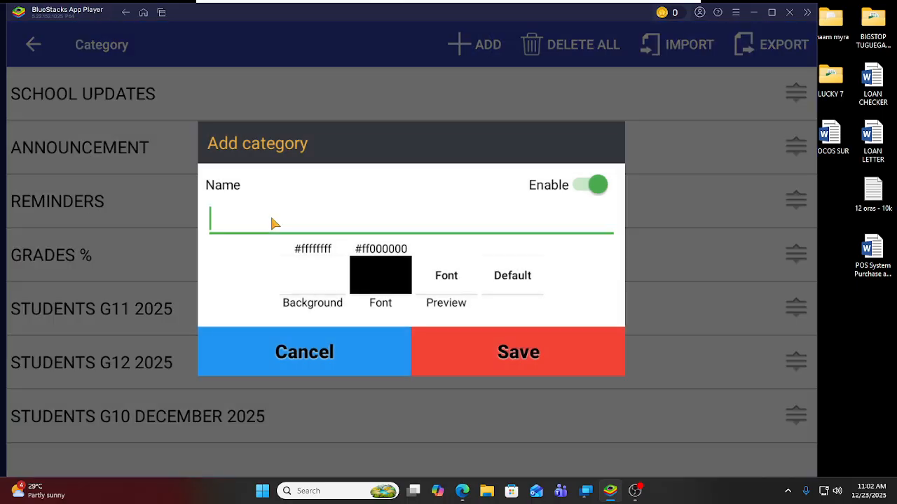
text(PASCUA)
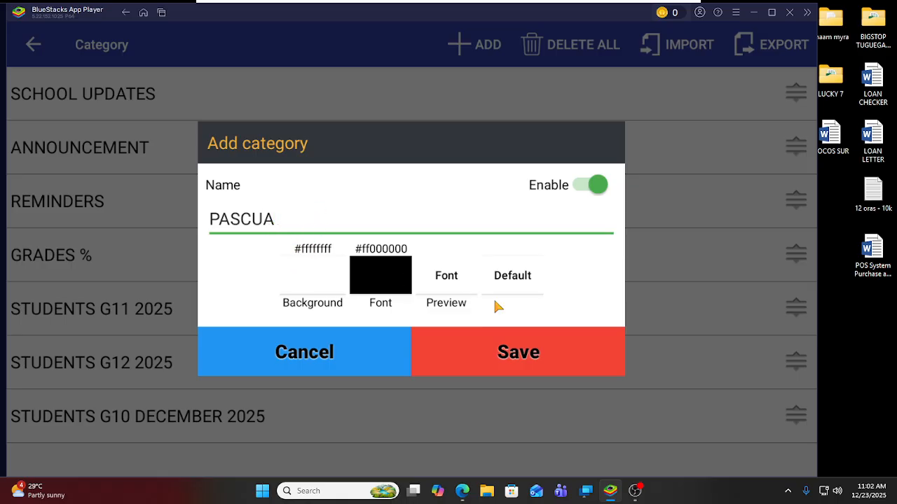
click(535, 356)
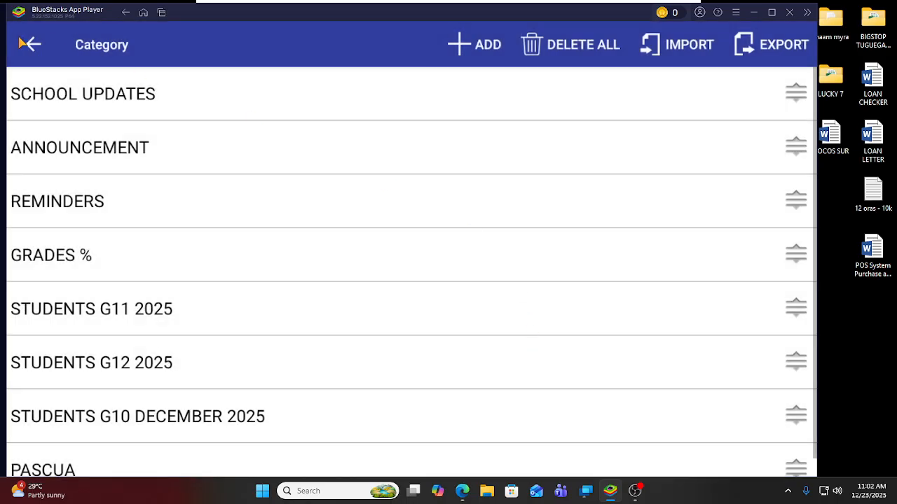
- In the product item settings, add an ENGLISH item with a price of 85 to the student's surname category and save it
click(21, 44)
click(301, 161)
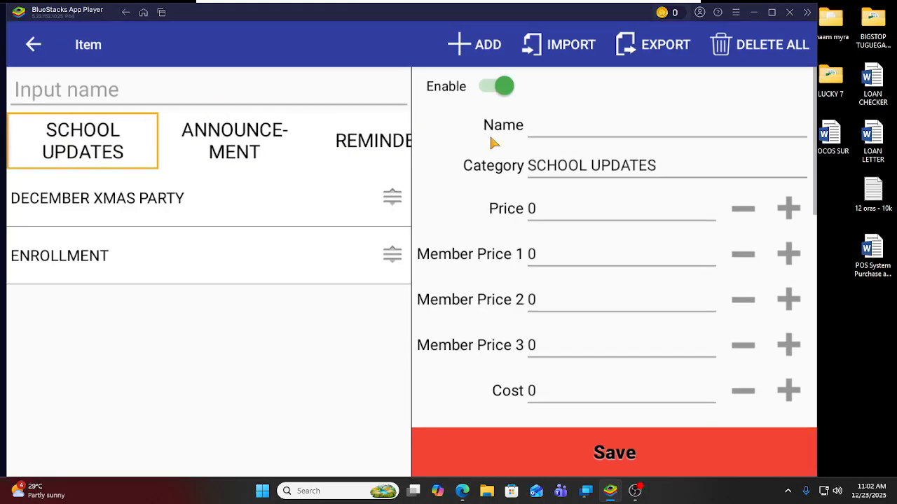
drag(353, 145, 261, 142)
click(305, 155)
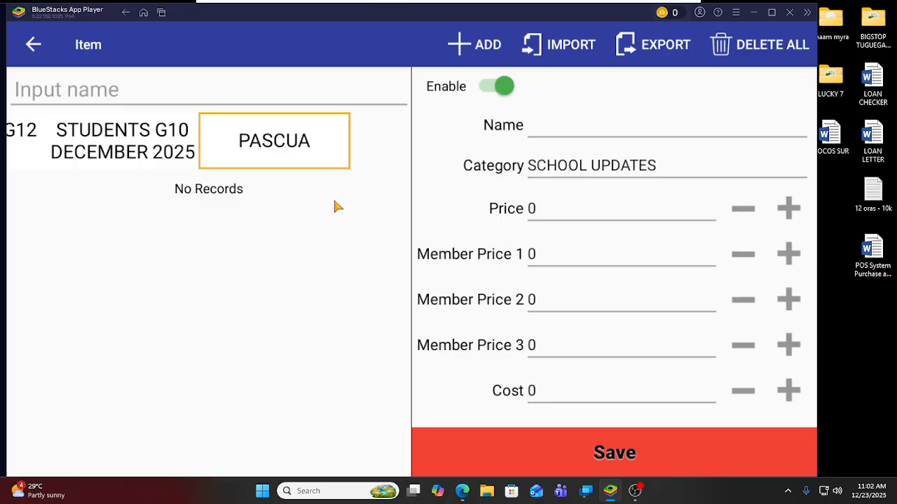
click(484, 46)
click(551, 144)
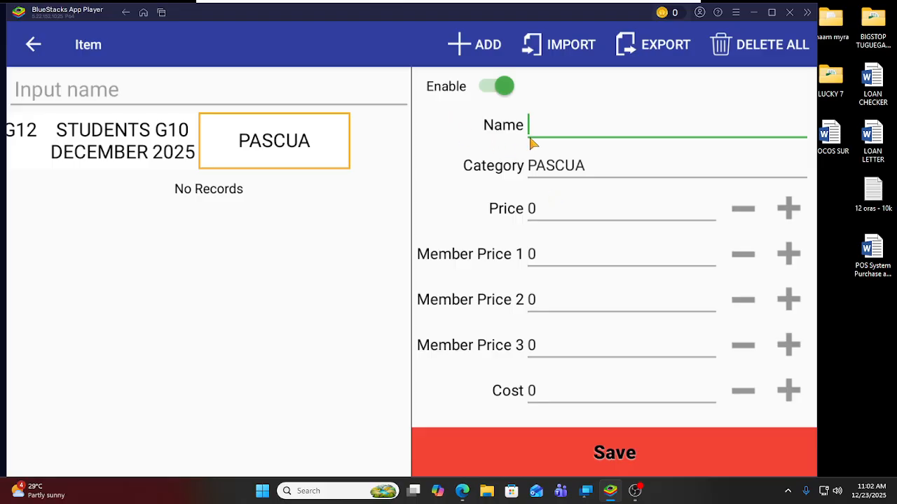
text(ENGLISH)
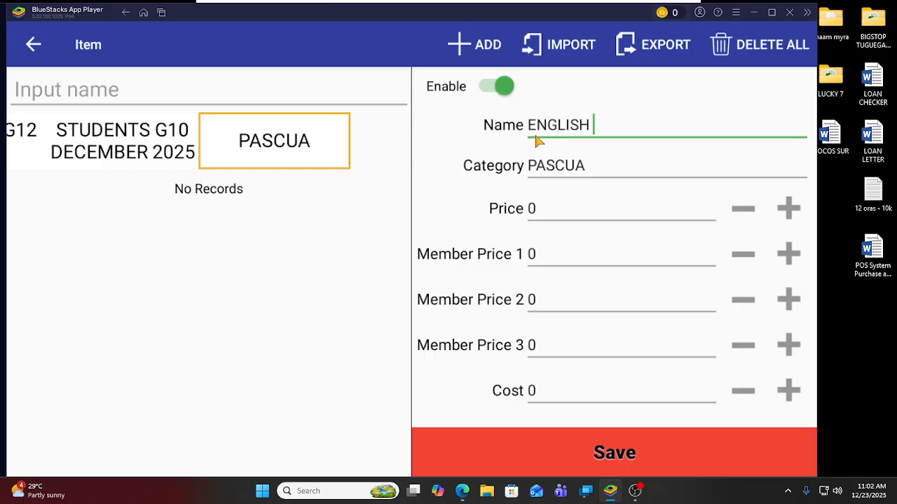
click(562, 218)
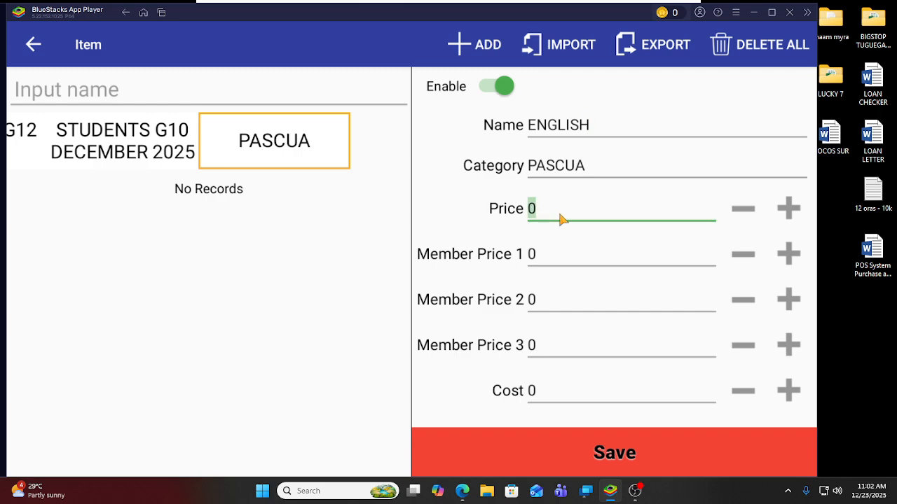
text(85)
click(635, 459)
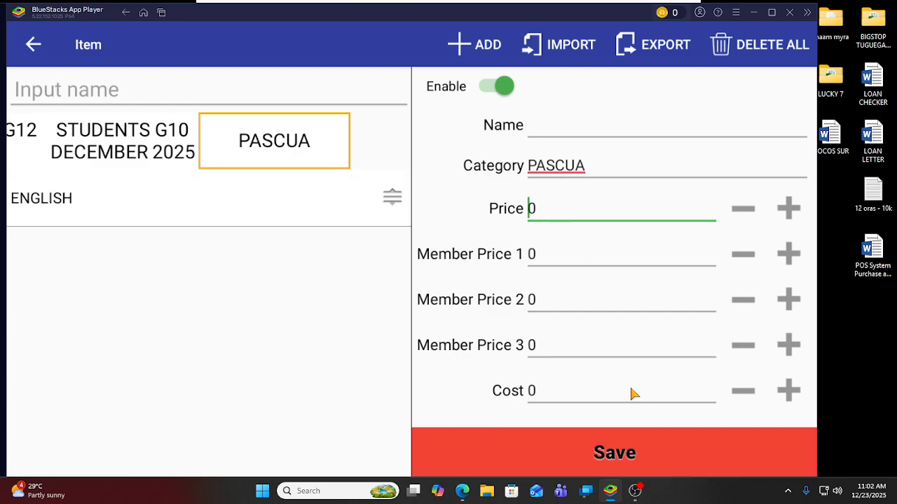
- Add a FILIPINO item with a price of 80 to the student's category and save it
click(558, 129)
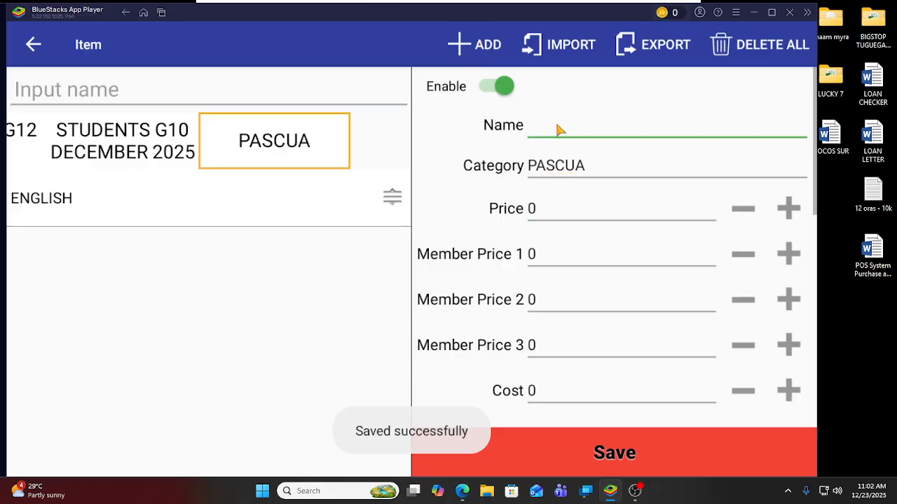
text(FILIPI)
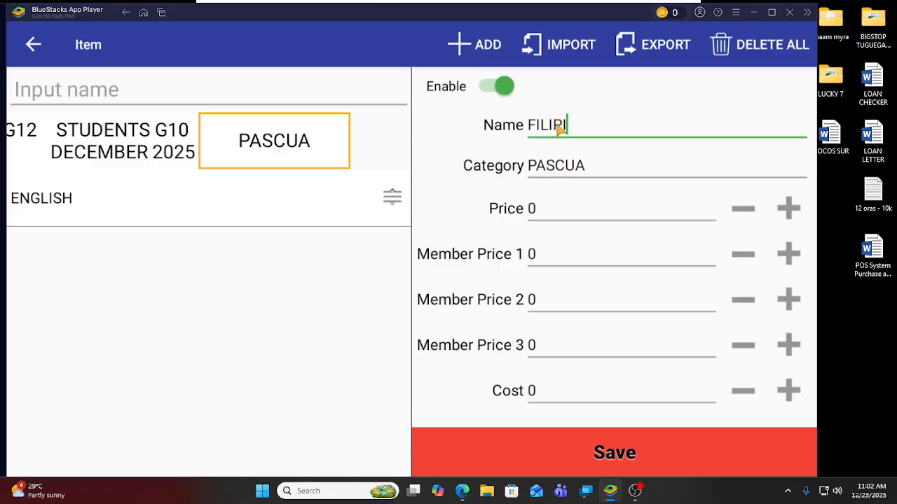
text(NO)
click(539, 214)
text(80)
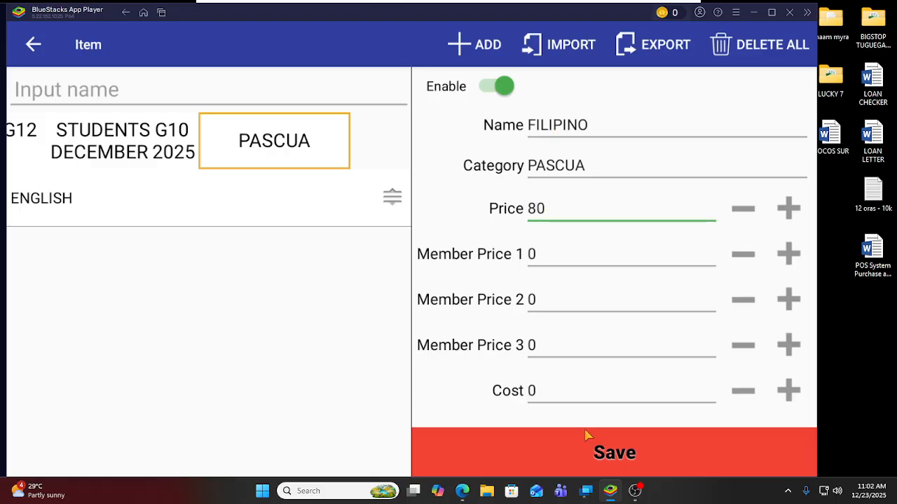
click(592, 452)
- Add a MATH item with a price of 95 to the student's category and save it
click(550, 133)
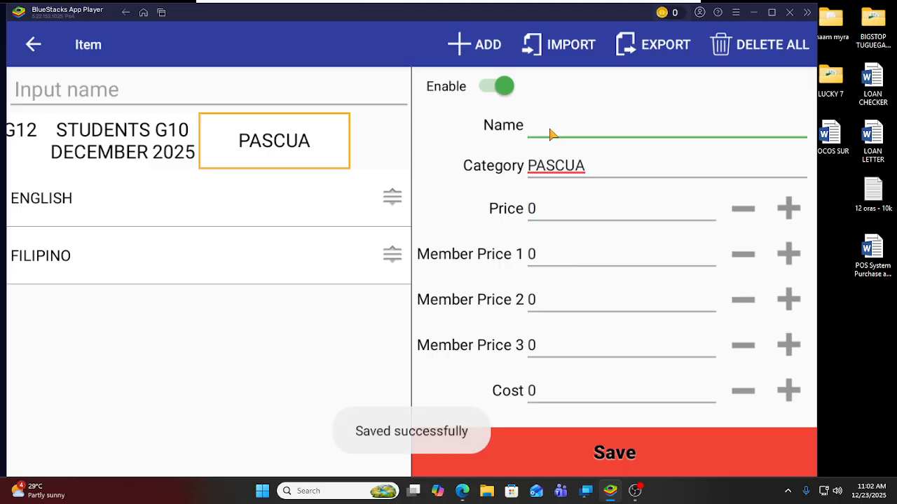
text(MATH)
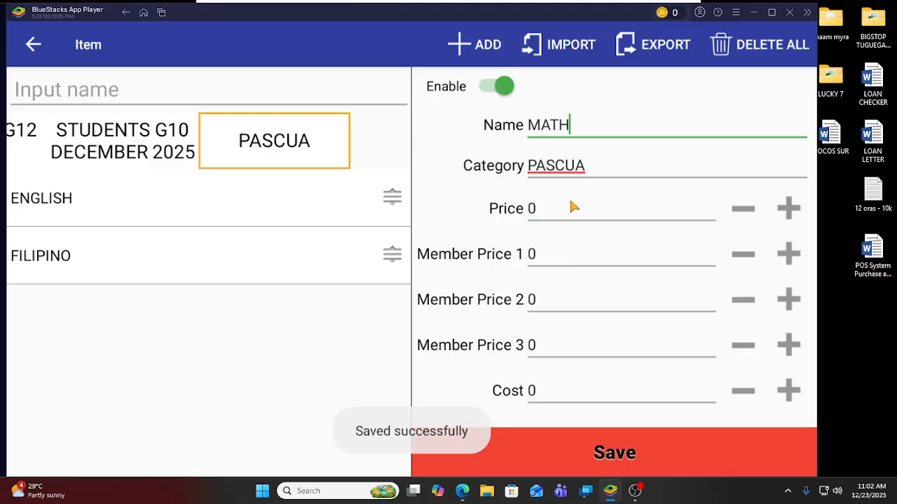
click(571, 206)
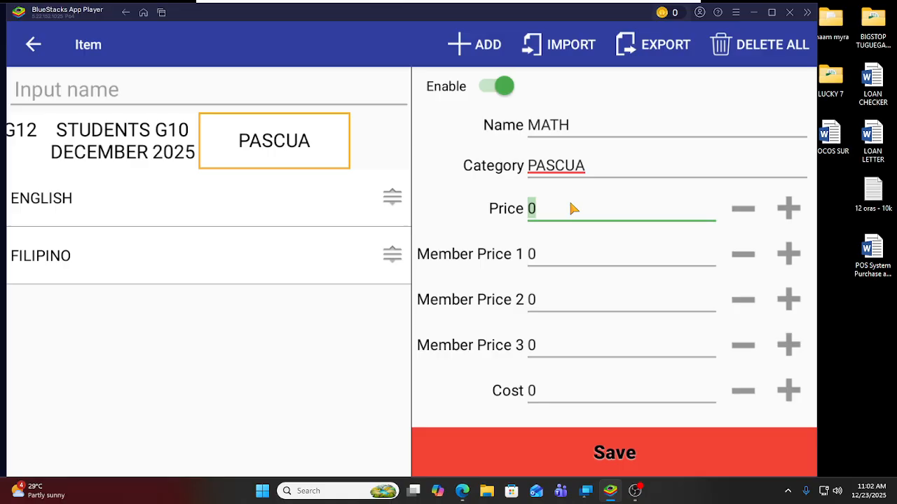
text(95)
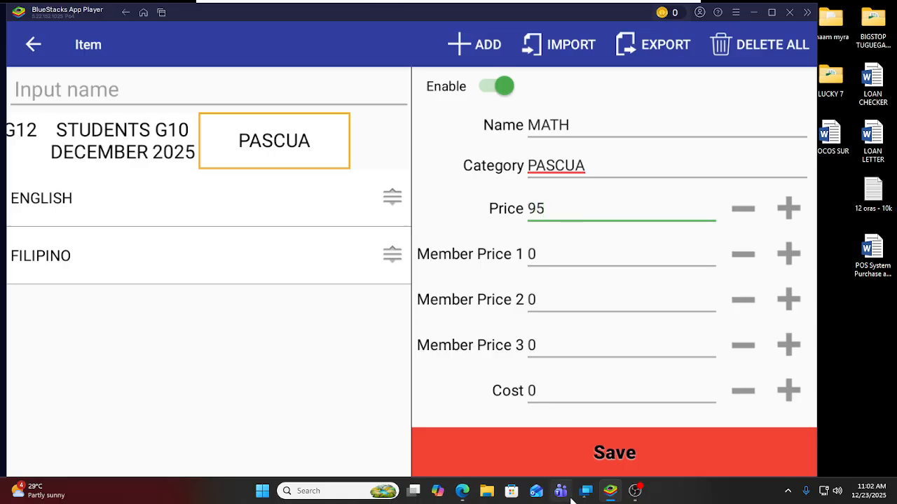
click(579, 467)
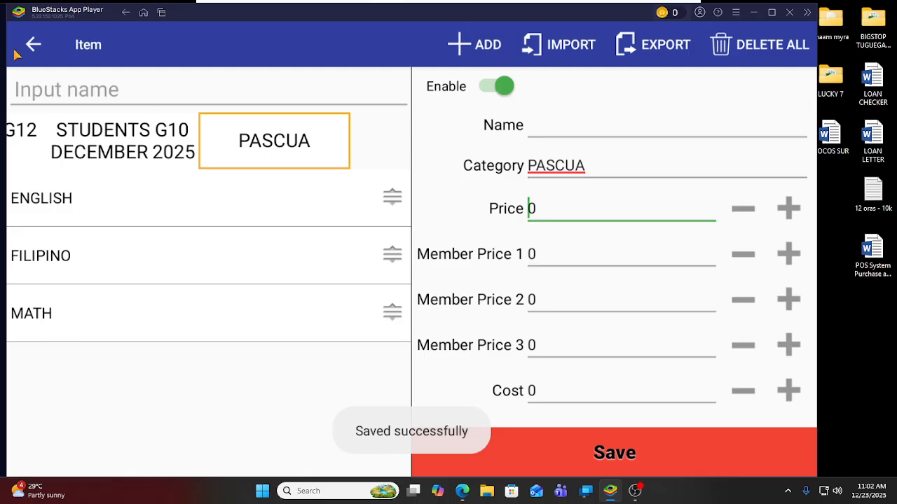
- Return to the main sales screen and check the subject grades in the student's surname category
click(33, 44)
click(33, 44)
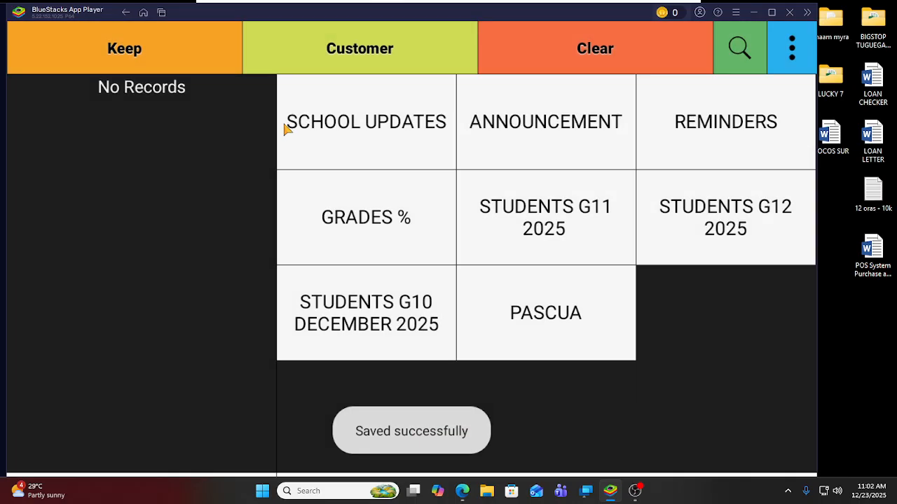
click(537, 325)
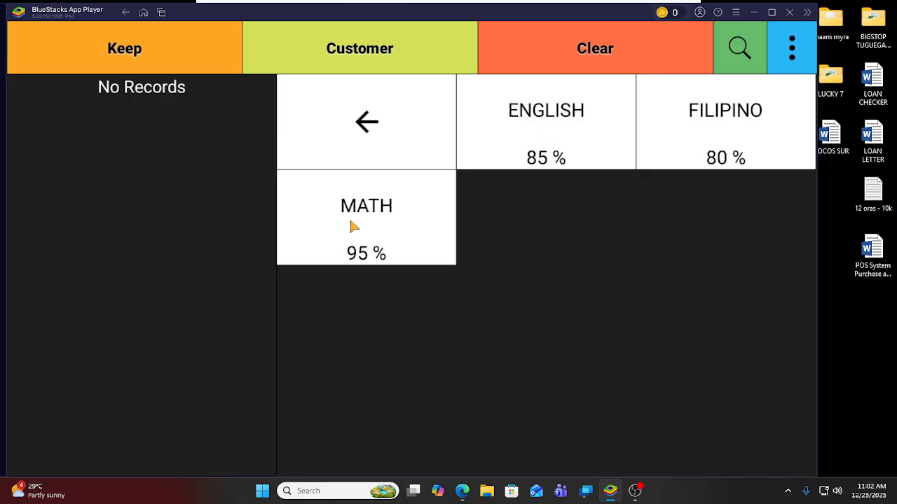
click(371, 142)
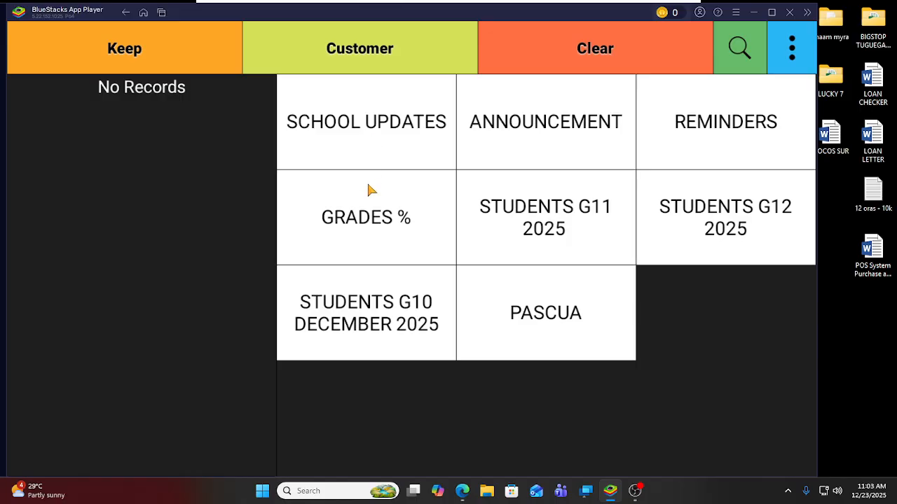